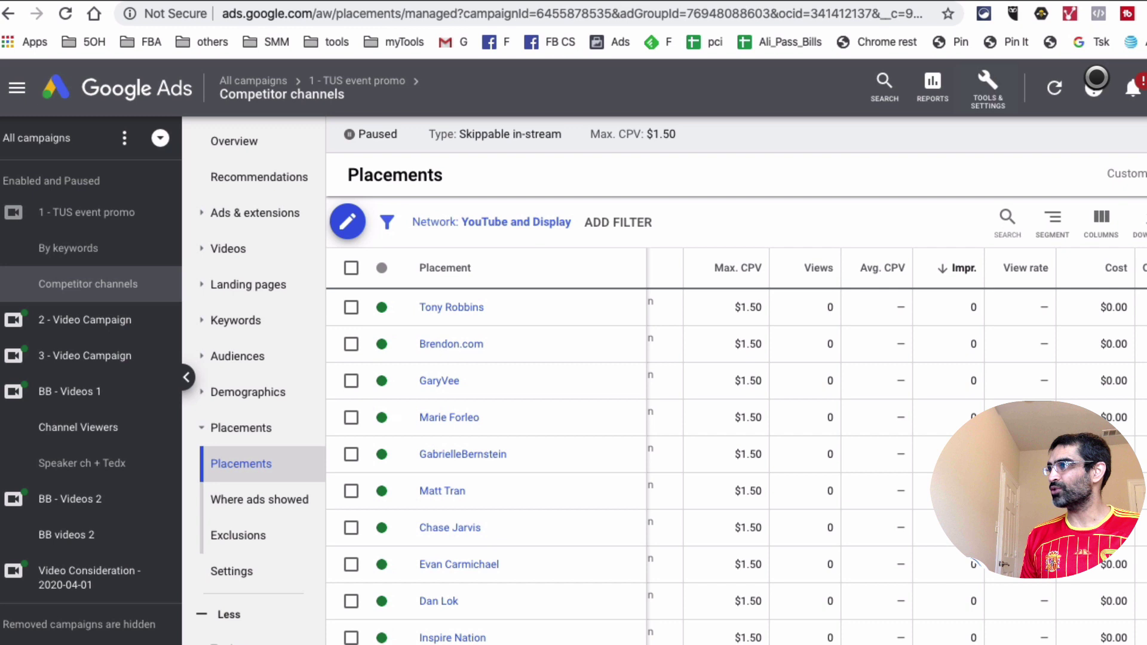
# Open the Google Ads Help menu from the question-mark icon in the top bar.
pyautogui.click(1094, 88)
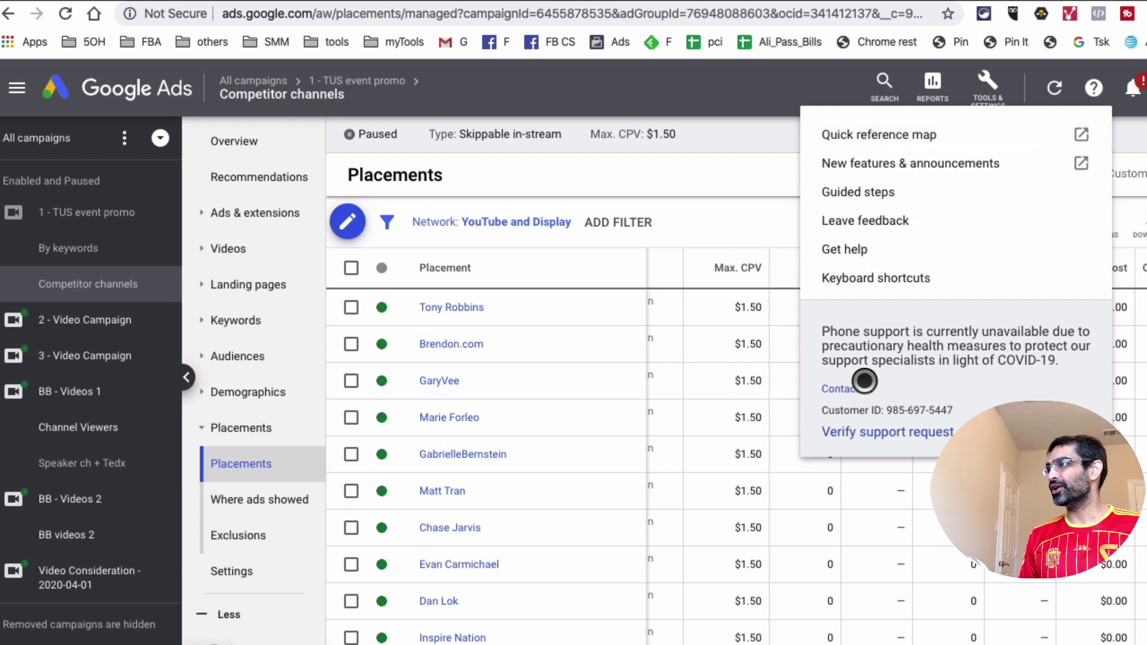
# Go to the Contact Us support form and select the 'Tell us what you need help with' field.
pyautogui.click(872, 387)
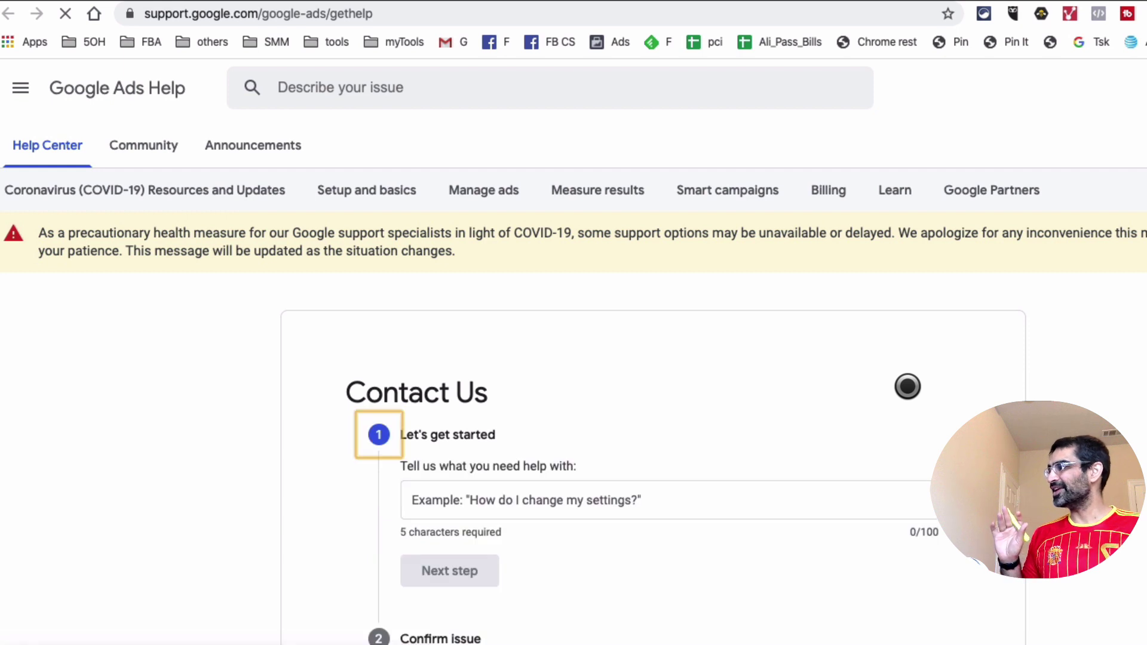
pyautogui.scroll(-4, 908, 387)
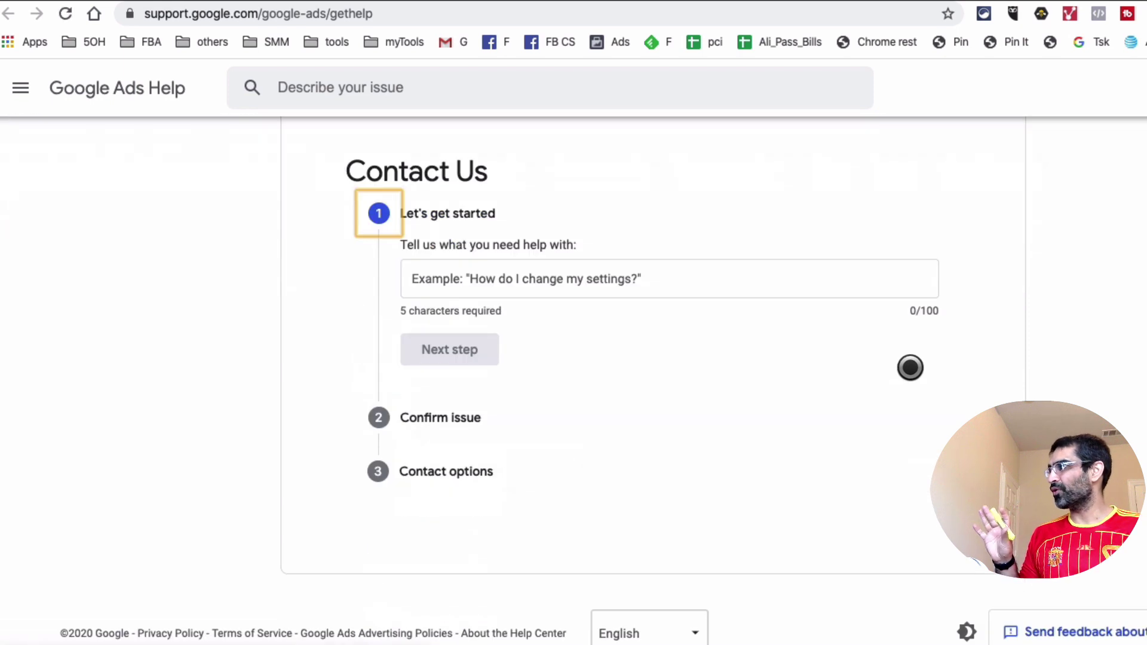
pyautogui.click(588, 277)
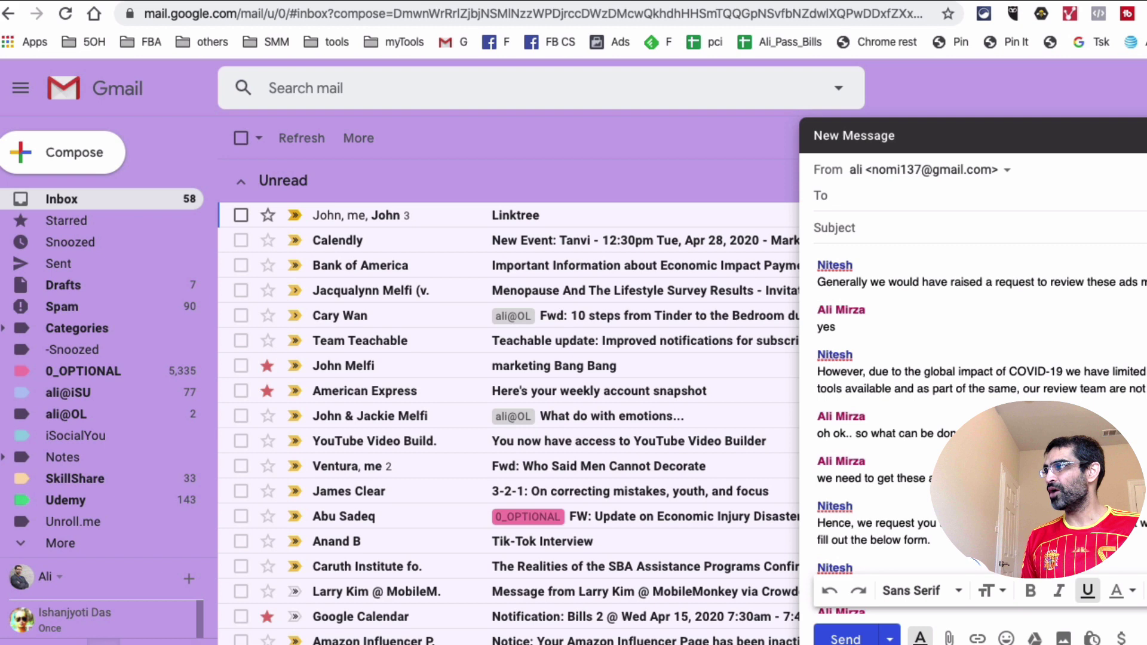
# Read the support chat transcript in the Gmail draft and follow its approval_request link.
pyautogui.click(983, 342)
pyautogui.scroll(-2, 992, 353)
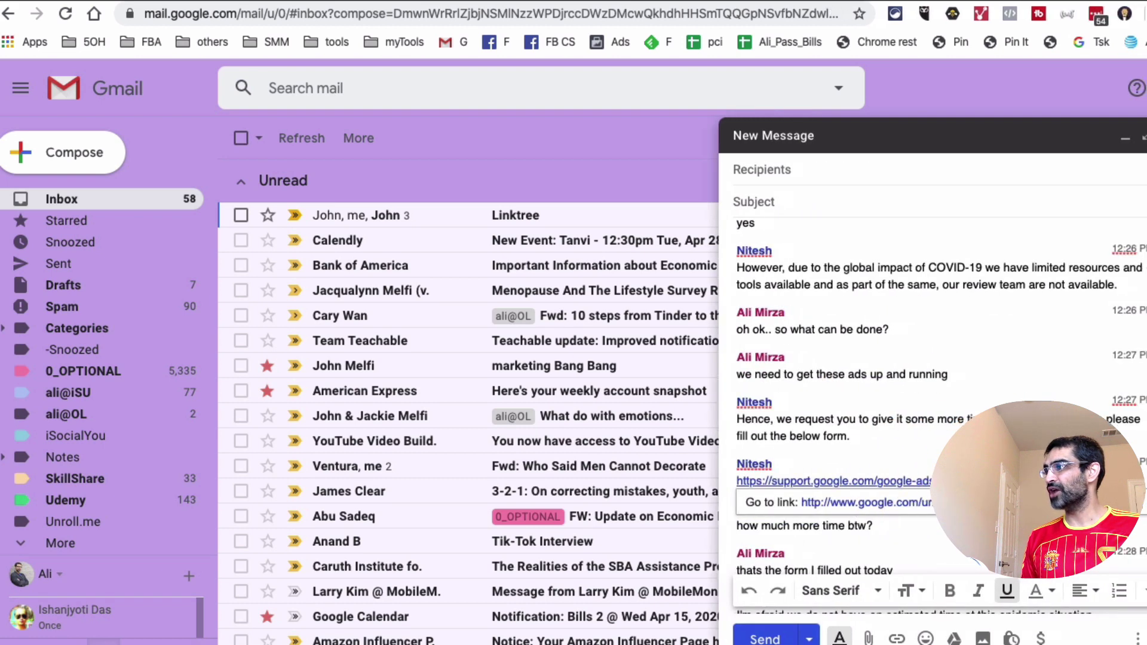
pyautogui.click(930, 369)
pyautogui.scroll(-3, 929, 386)
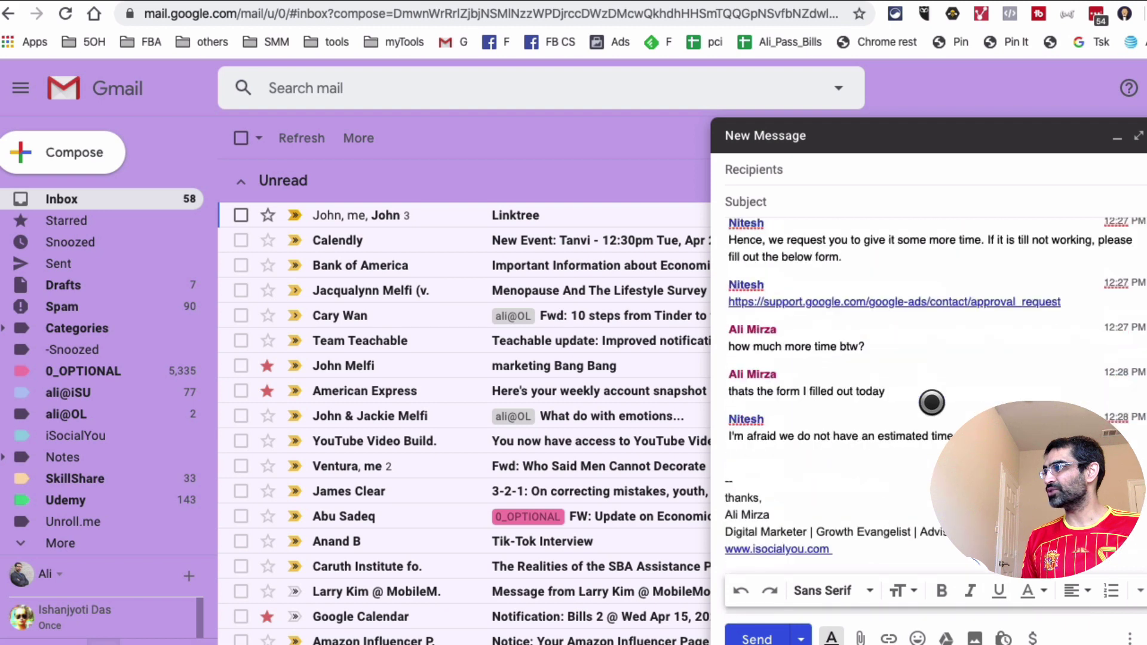
pyautogui.scroll(4, 943, 424)
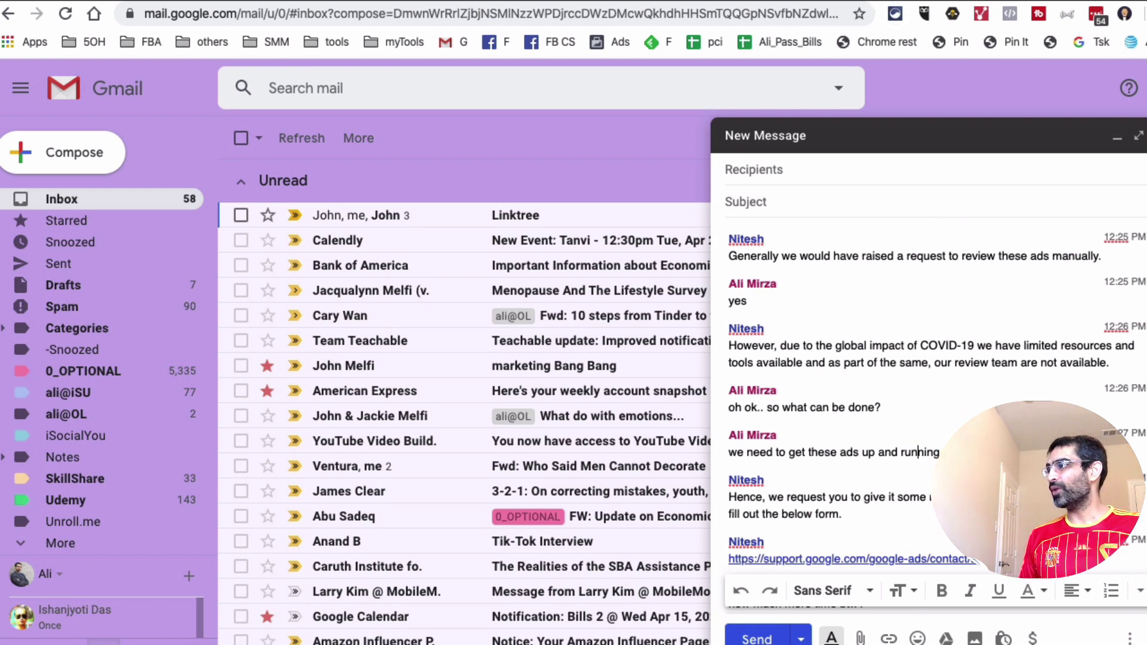
pyautogui.click(956, 558)
# Open the linked approval_request page and highlight the 'My ad is under review' heading.
pyautogui.click(866, 637)
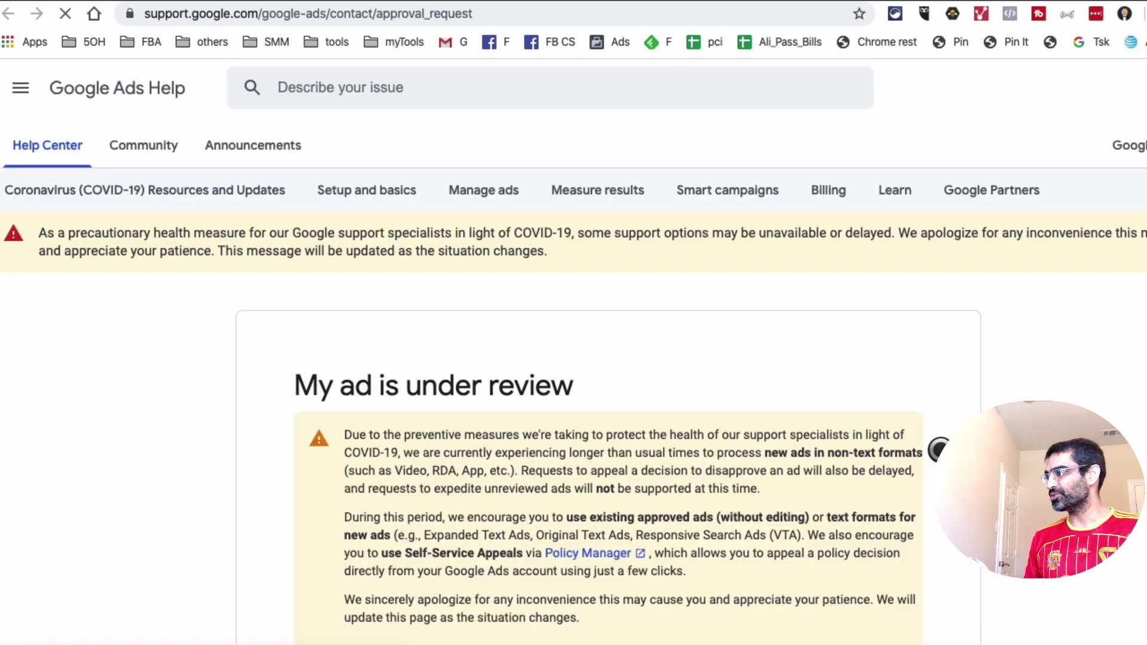
pyautogui.scroll(-1, 911, 445)
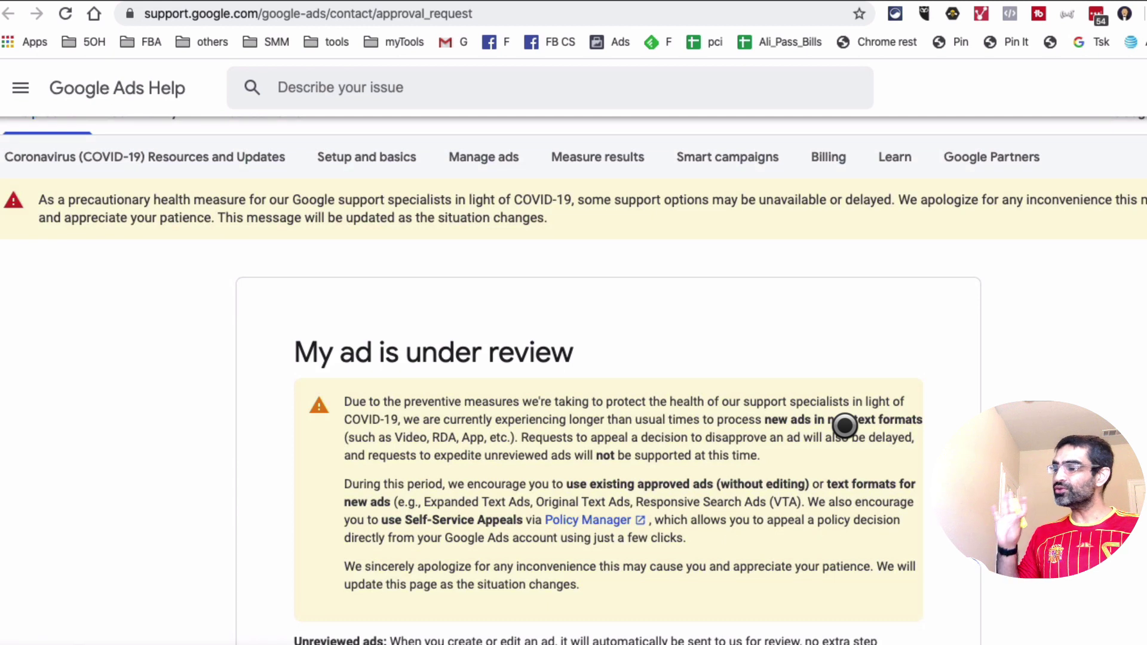
pyautogui.tripleClick(464, 352)
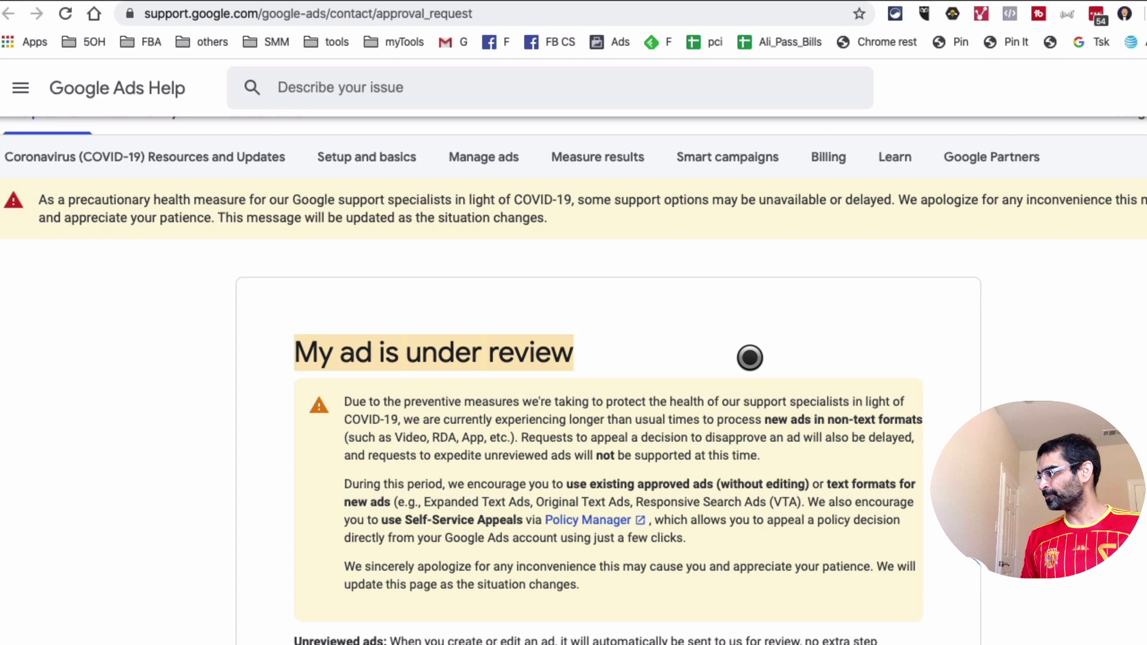
# Highlight the note about waiting one business day for unreviewed ads.
pyautogui.scroll(-2, 863, 412)
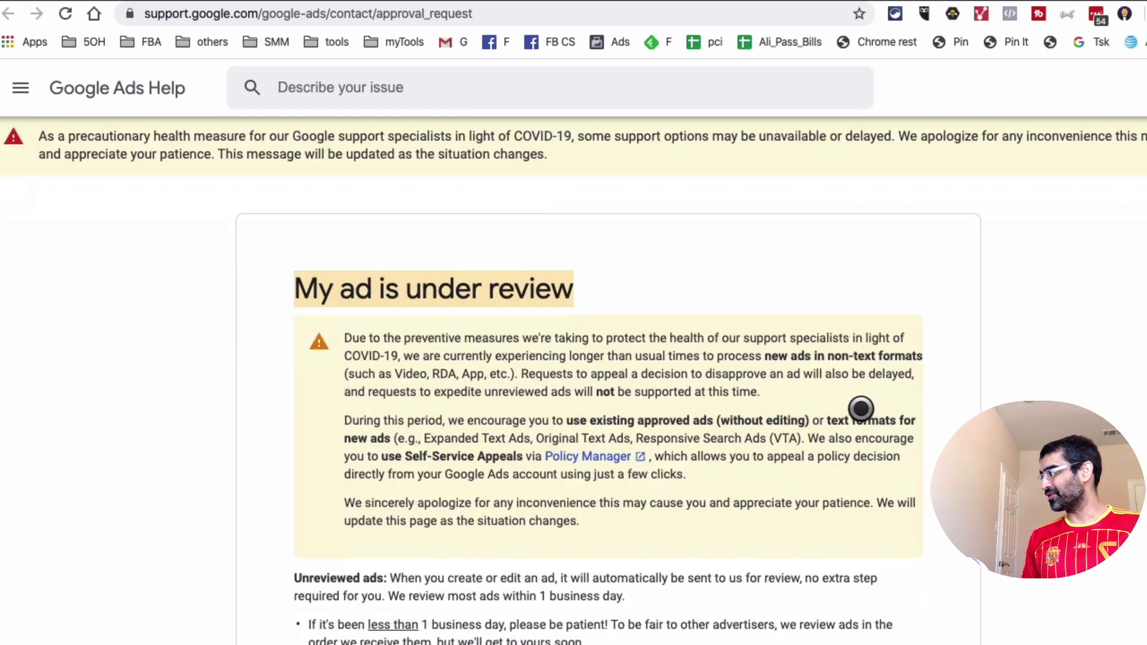
pyautogui.scroll(-3, 861, 409)
pyautogui.scroll(-3, 729, 379)
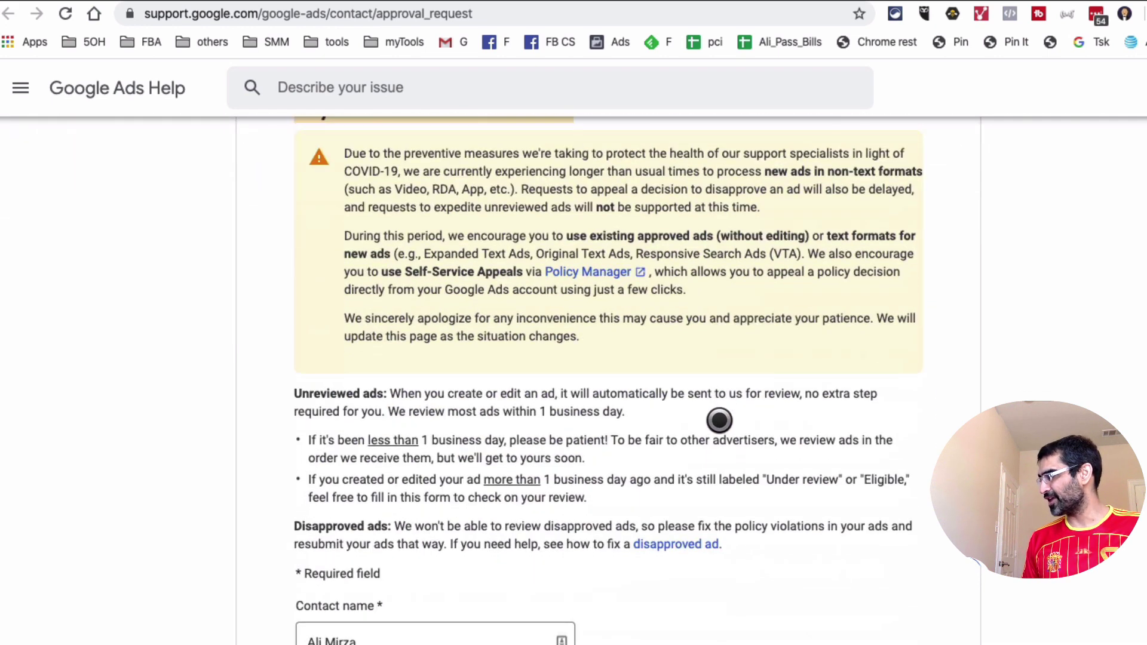
pyautogui.scroll(-1, 719, 420)
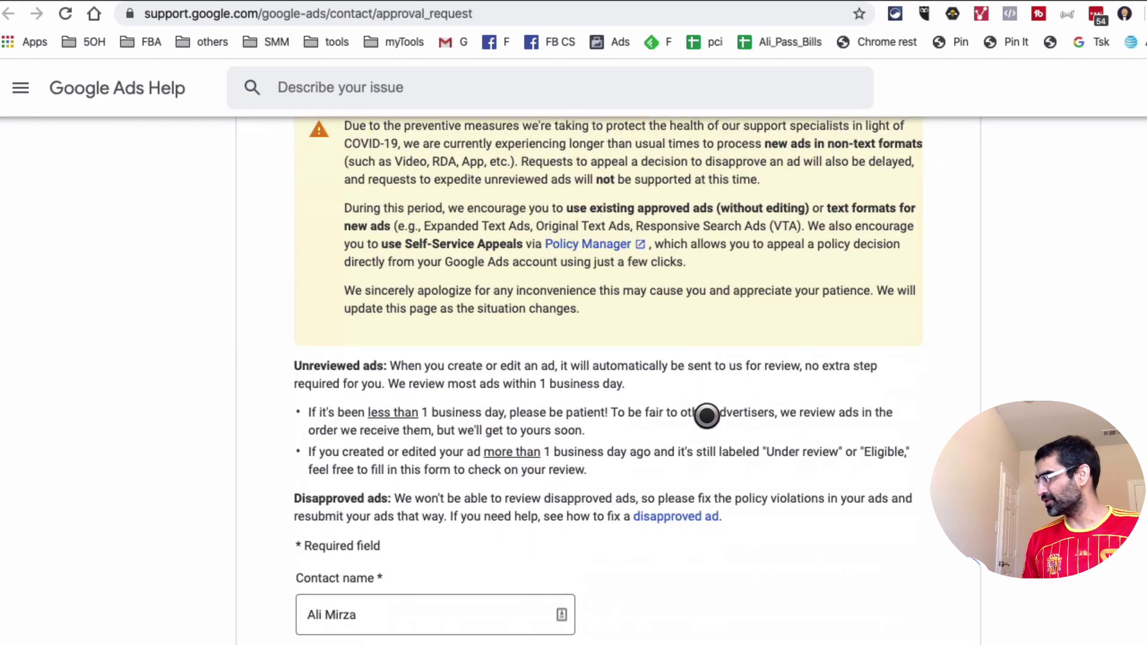
pyautogui.click(481, 411)
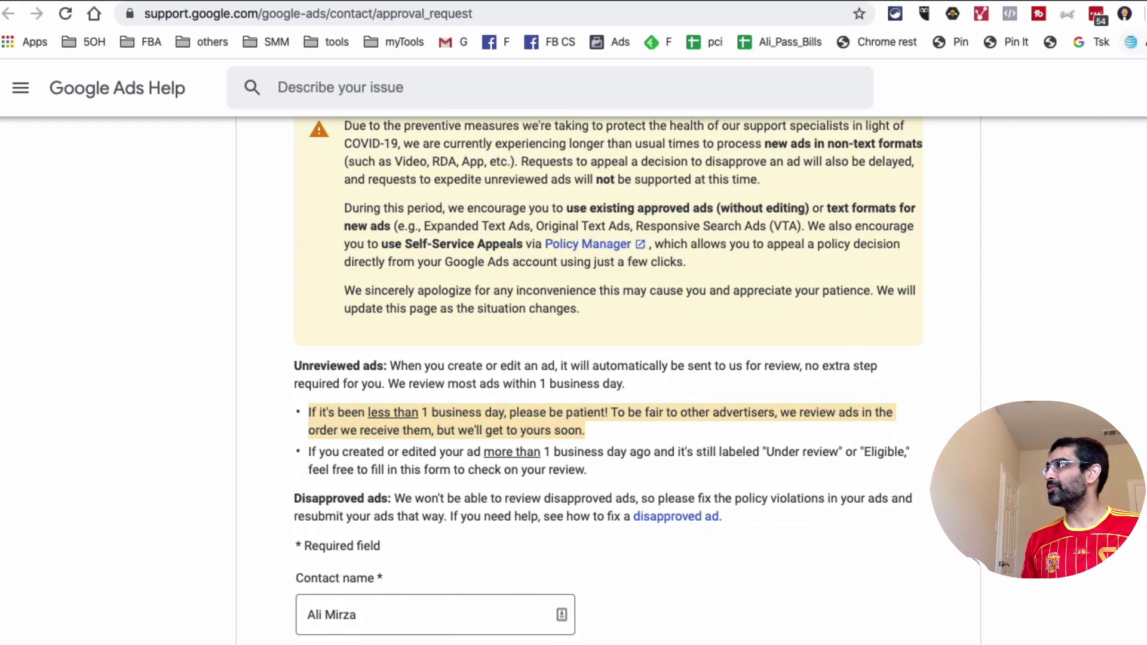
pyautogui.scroll(5, 573, 359)
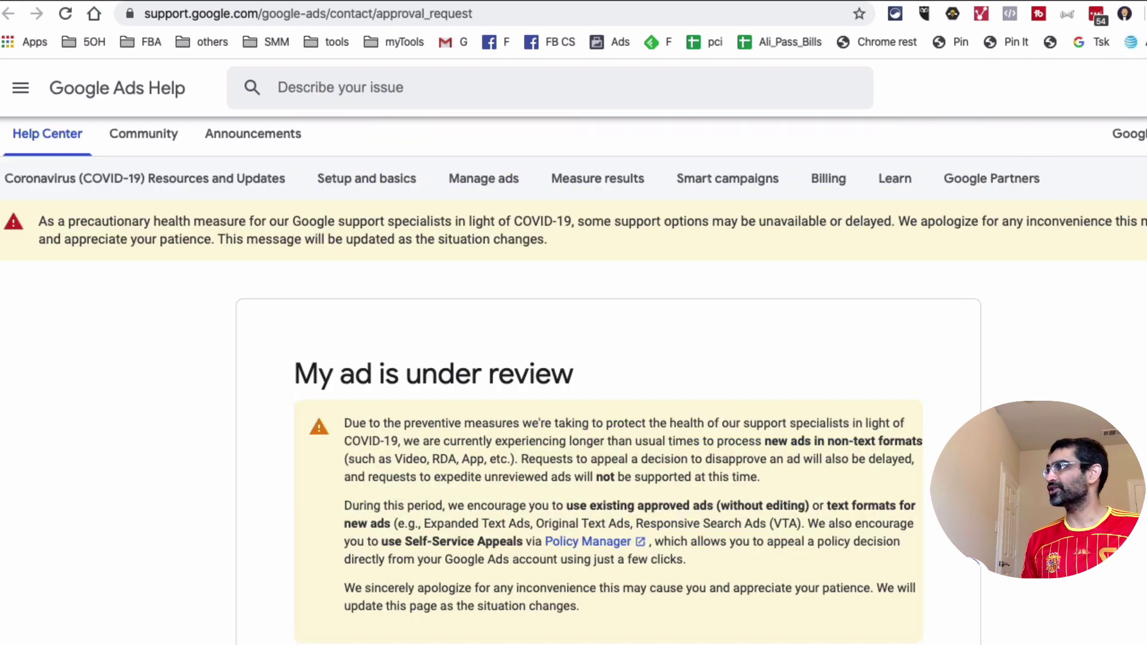
pyautogui.scroll(-5, 506, 138)
pyautogui.scroll(-5, 507, 138)
pyautogui.scroll(10, 507, 138)
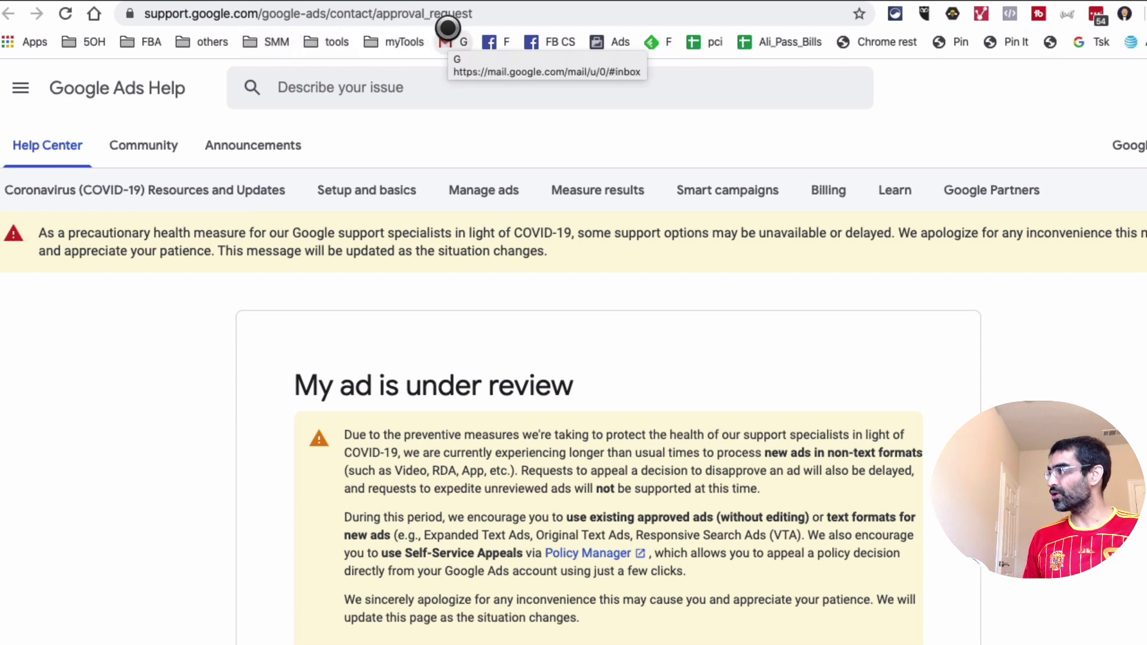
pyautogui.moveTo(129, 37)
pyautogui.mouseDown()
pyautogui.moveTo(434, 47)
pyautogui.moveTo(142, 7)
pyautogui.mouseUp()
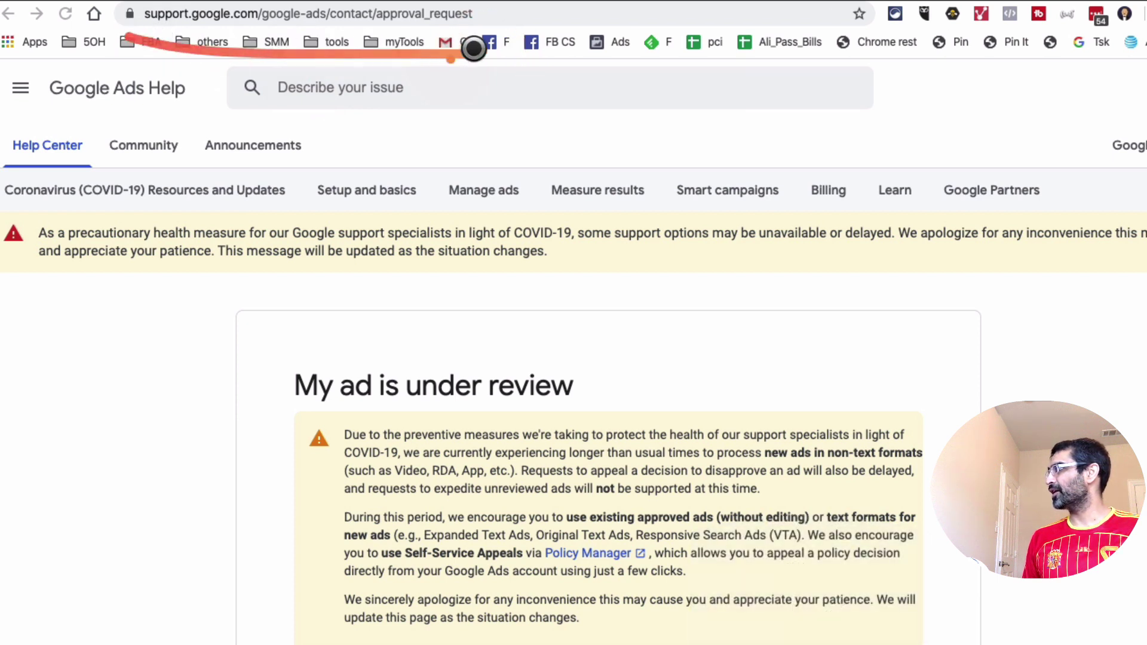
pyautogui.click(254, 113)
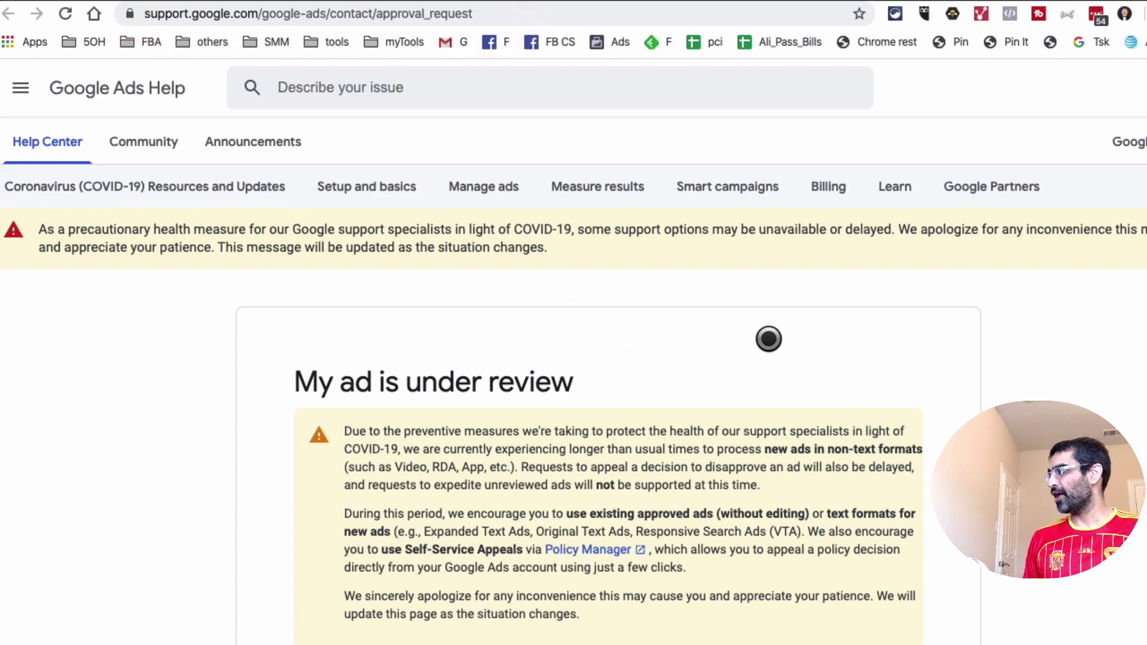
# Scroll through the approval-request form fields down to the Submit button.
pyautogui.scroll(-3, 770, 340)
pyautogui.scroll(-4, 772, 340)
pyautogui.scroll(-1, 773, 342)
pyautogui.scroll(-1, 776, 344)
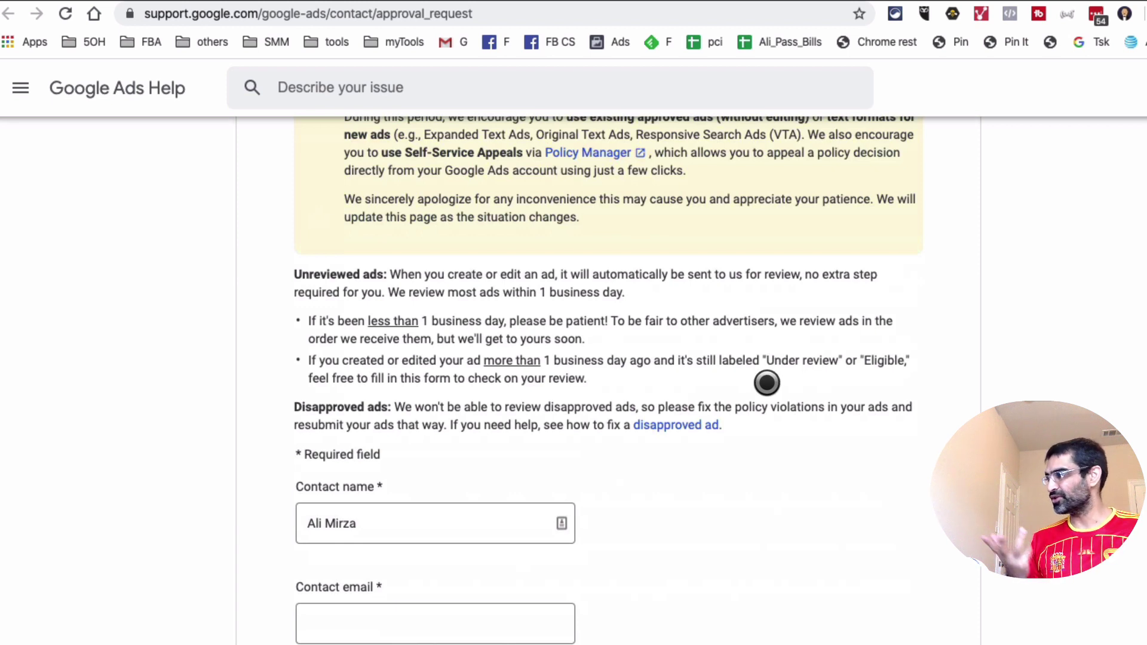
pyautogui.scroll(-4, 474, 425)
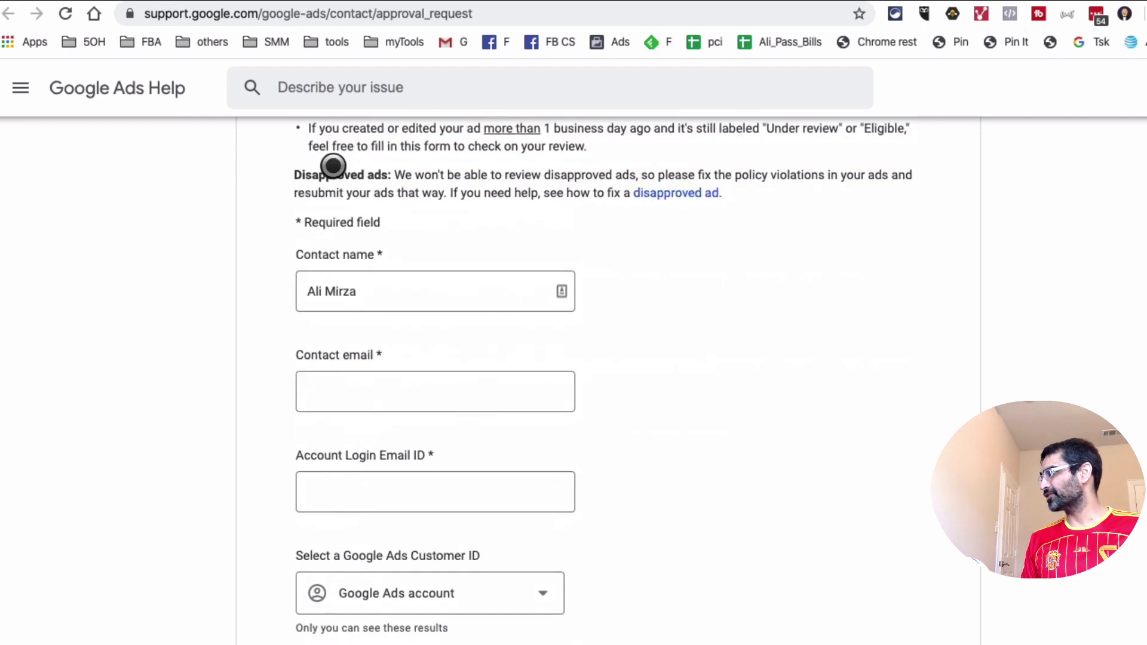
pyautogui.scroll(-1, 663, 419)
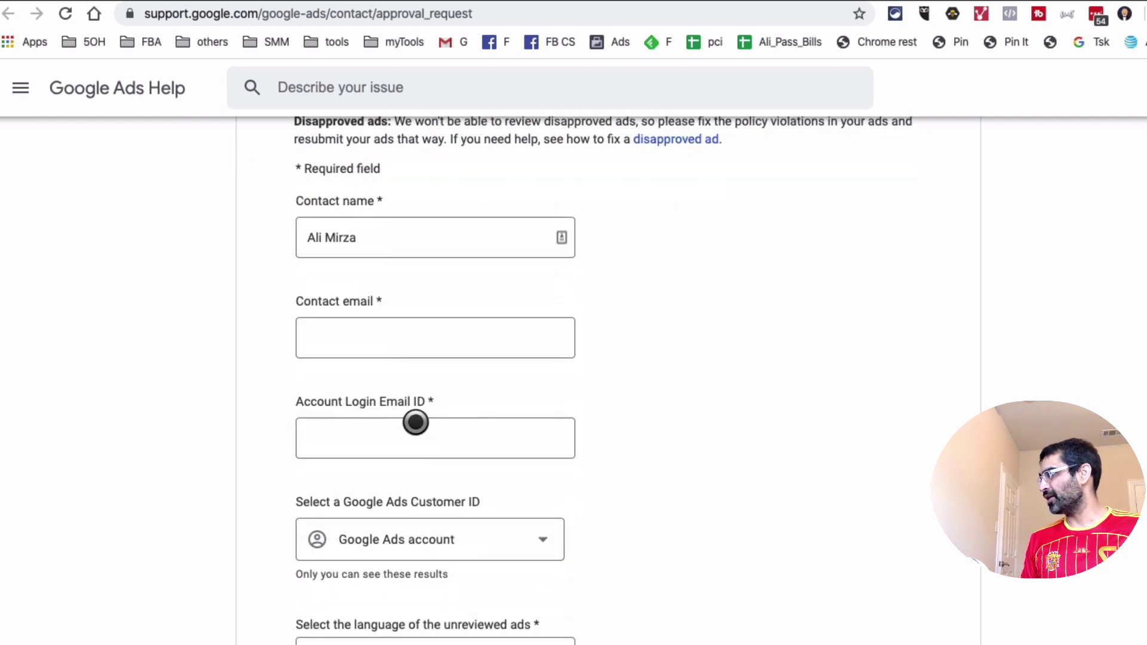
pyautogui.scroll(-2, 599, 428)
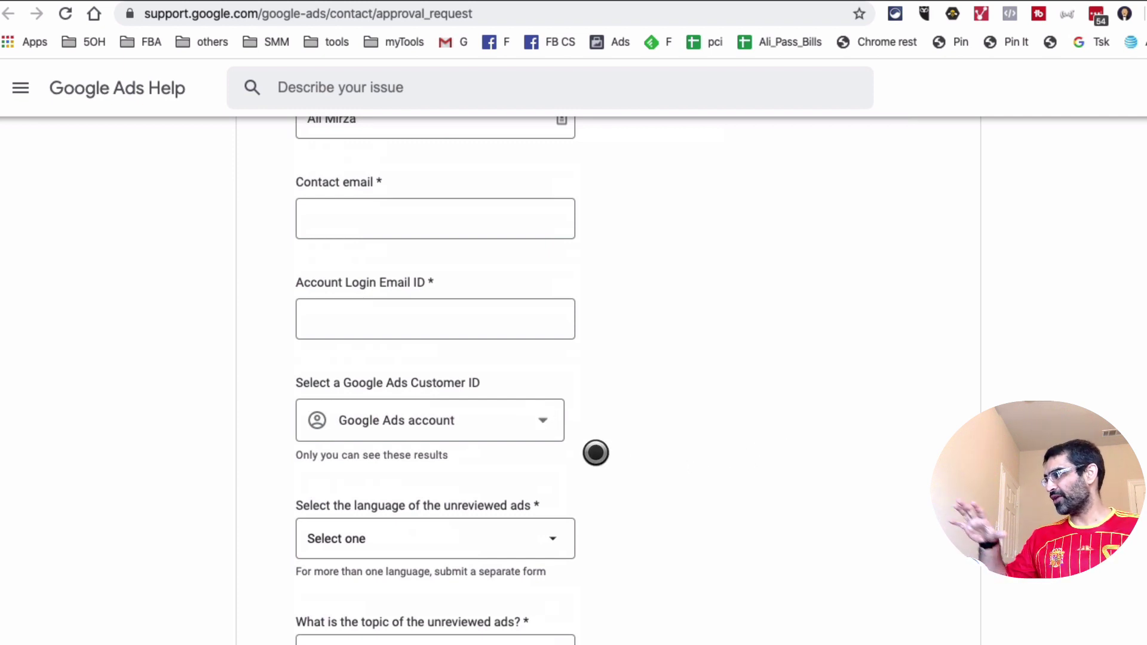
pyautogui.scroll(-1, 738, 445)
pyautogui.scroll(-1, 675, 448)
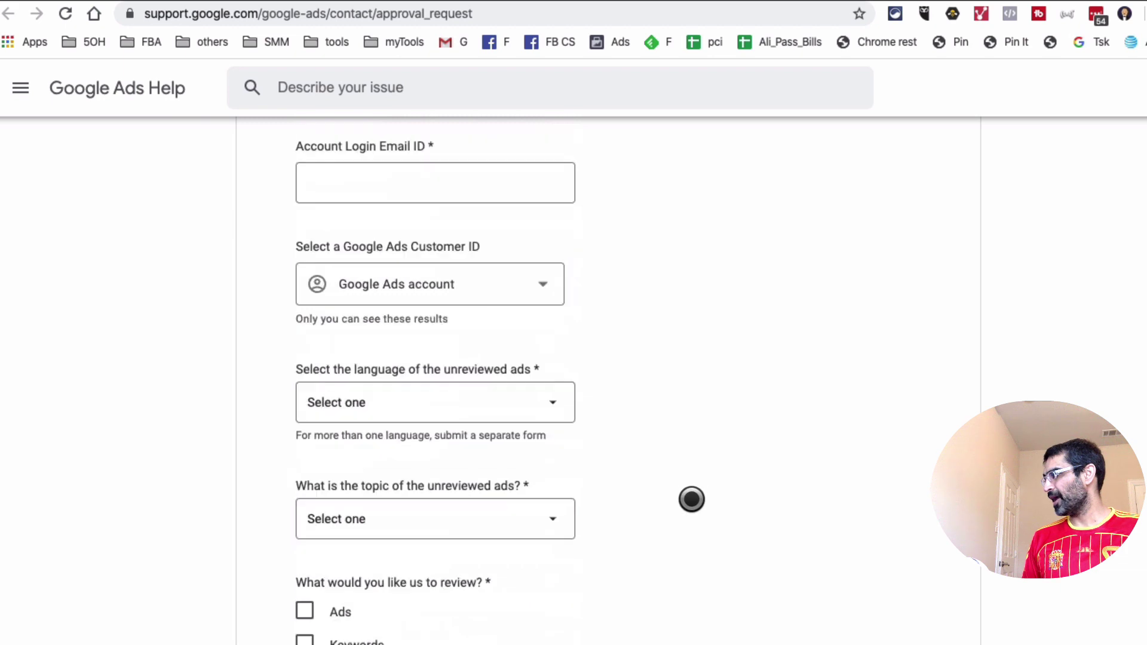
pyautogui.scroll(-3, 692, 497)
pyautogui.scroll(-3, 691, 492)
pyautogui.scroll(-5, 692, 493)
pyautogui.scroll(-2, 704, 482)
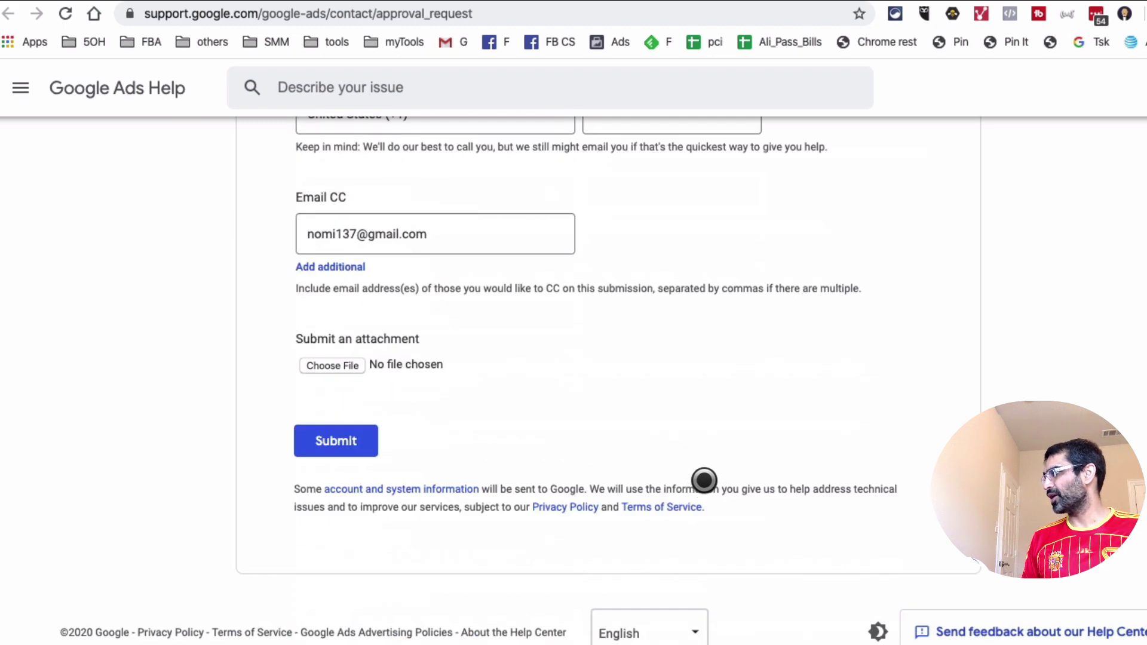
pyautogui.scroll(7, 702, 469)
pyautogui.scroll(-7, 701, 471)
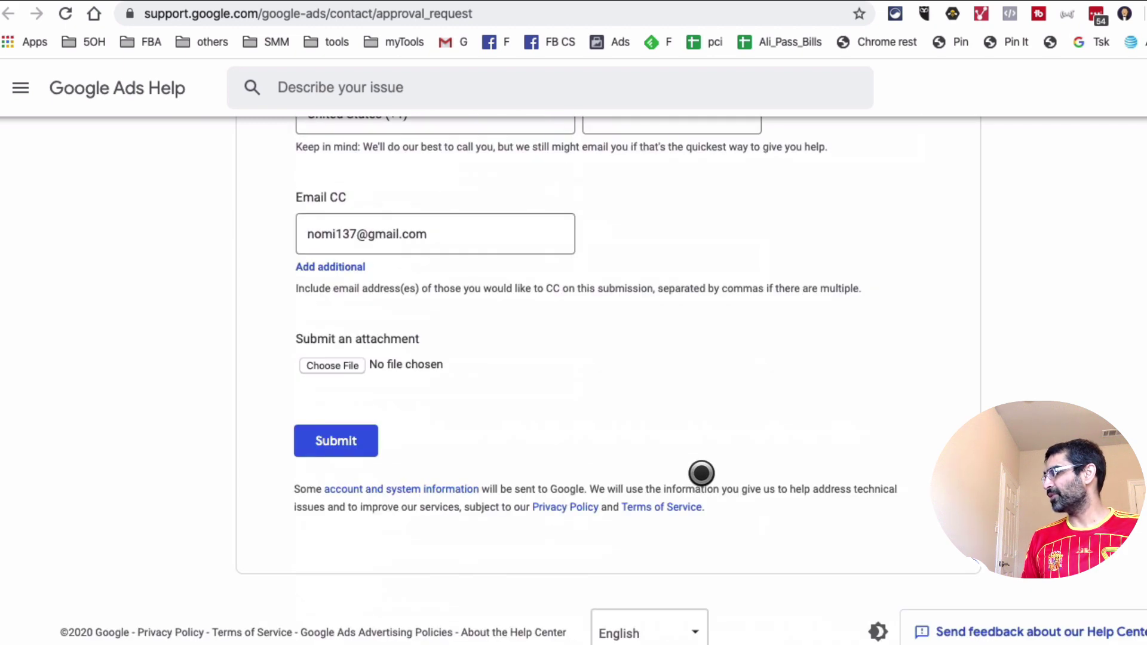
pyautogui.scroll(15, 701, 473)
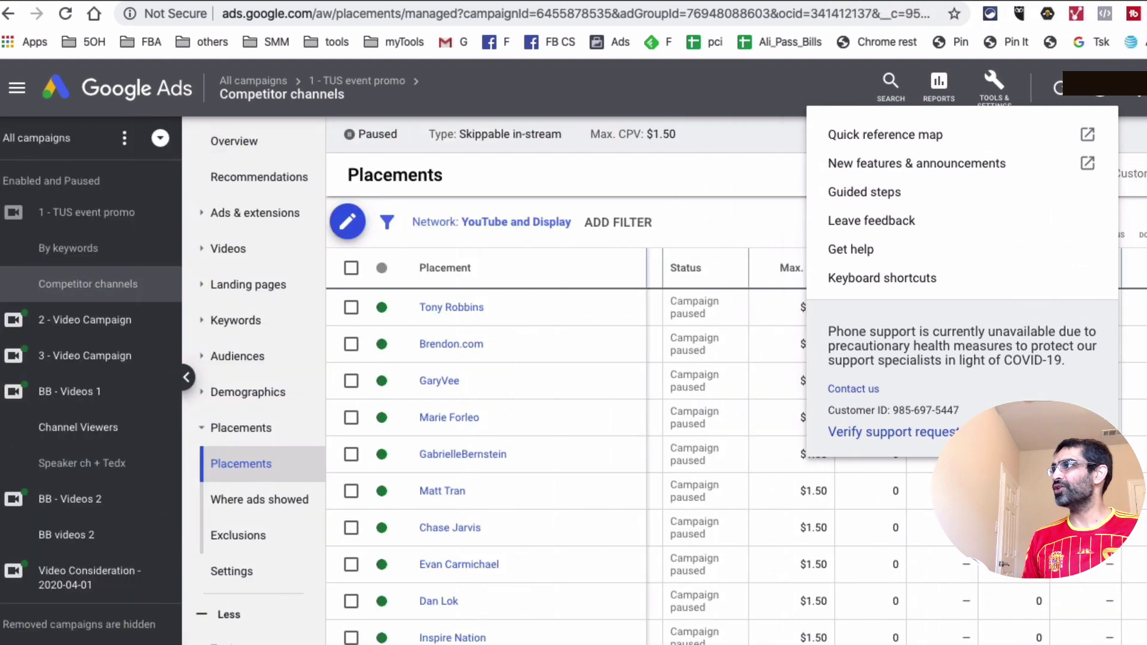
# Dismiss the Help dropdown to reveal the full Competitor channels placements list.
pyautogui.click(1131, 144)
pyautogui.click(1129, 125)
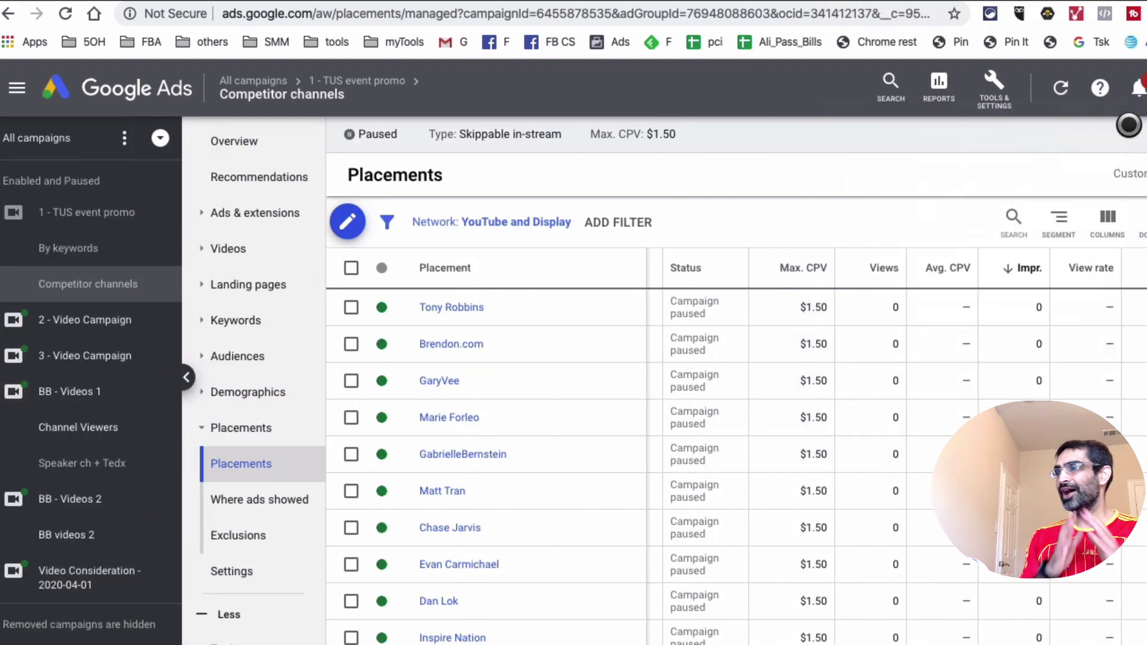